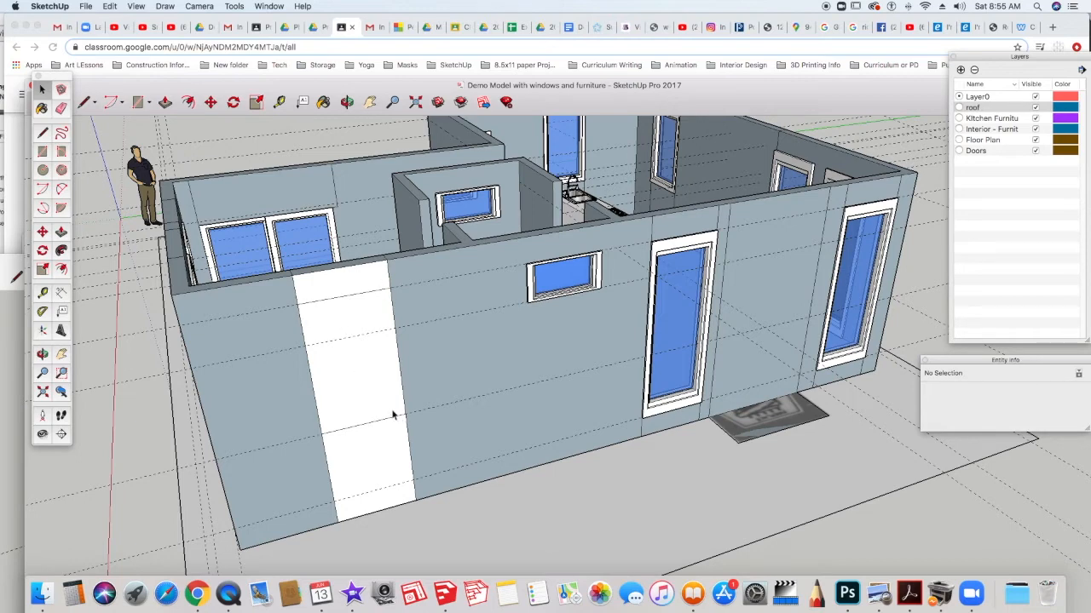
Push the middle white face of the left wall section back through the wall thickness with Push/Pull.
{"action": "scroll", "coordinate": [394, 416], "scroll_direction": "down", "scroll_amount": 2}
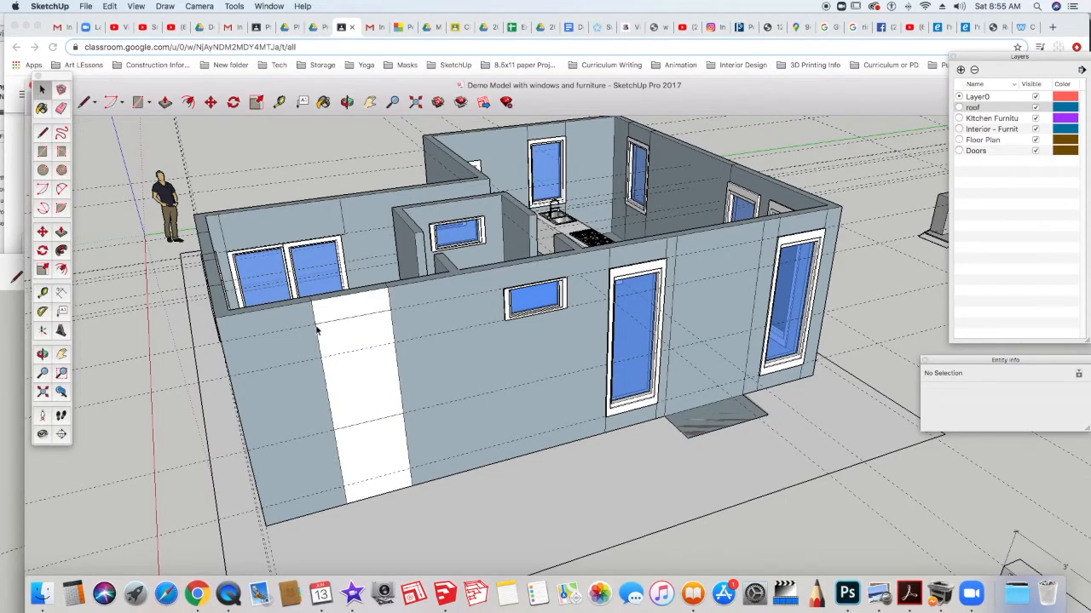
{"action": "scroll", "coordinate": [317, 327], "scroll_direction": "up", "scroll_amount": 3}
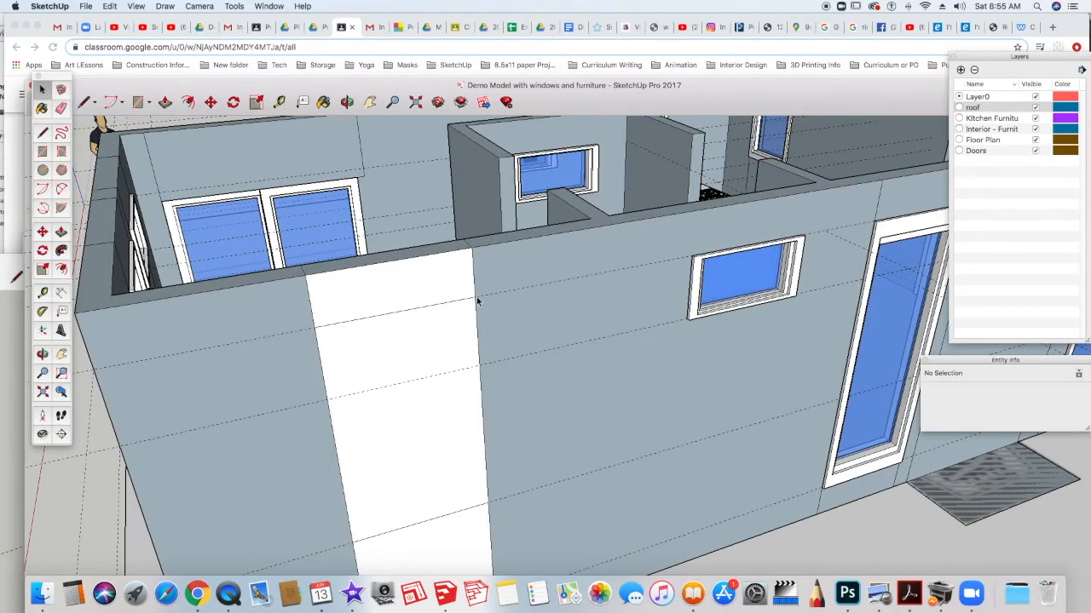
{"action": "scroll", "coordinate": [401, 327], "scroll_direction": "down", "scroll_amount": 2}
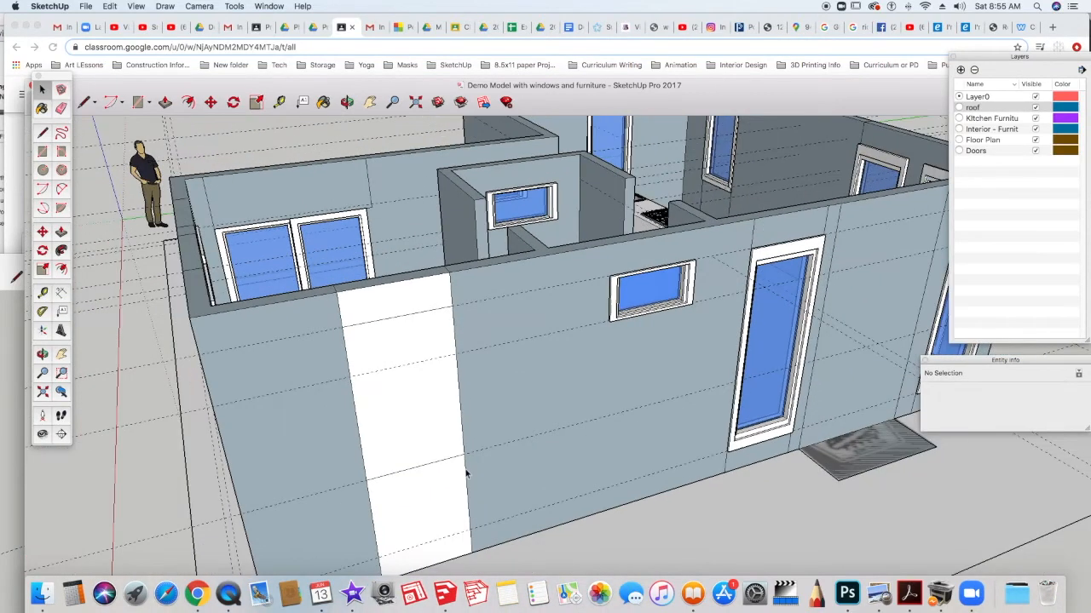
{"action": "left_click", "coordinate": [418, 440]}
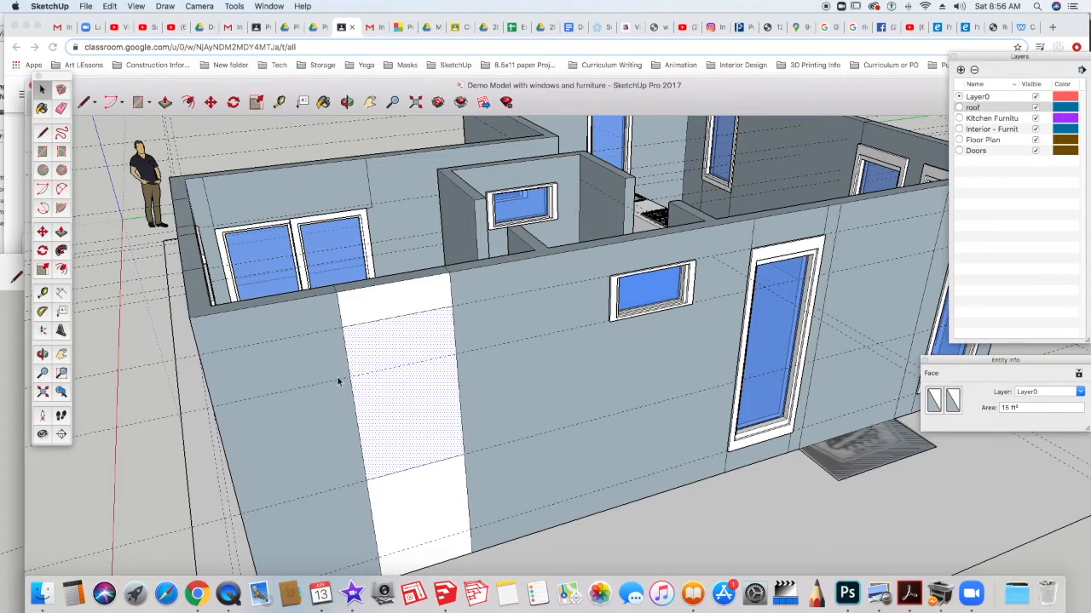
{"action": "key", "text": "p"}
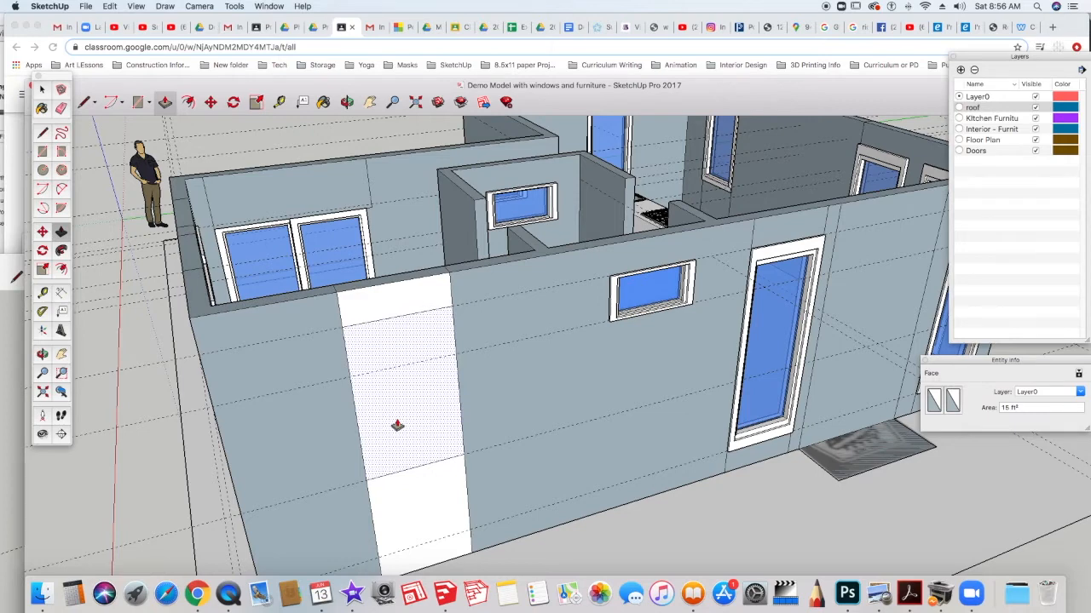
{"action": "left_click_drag", "start_coordinate": [397, 423], "coordinate": [397, 416]}
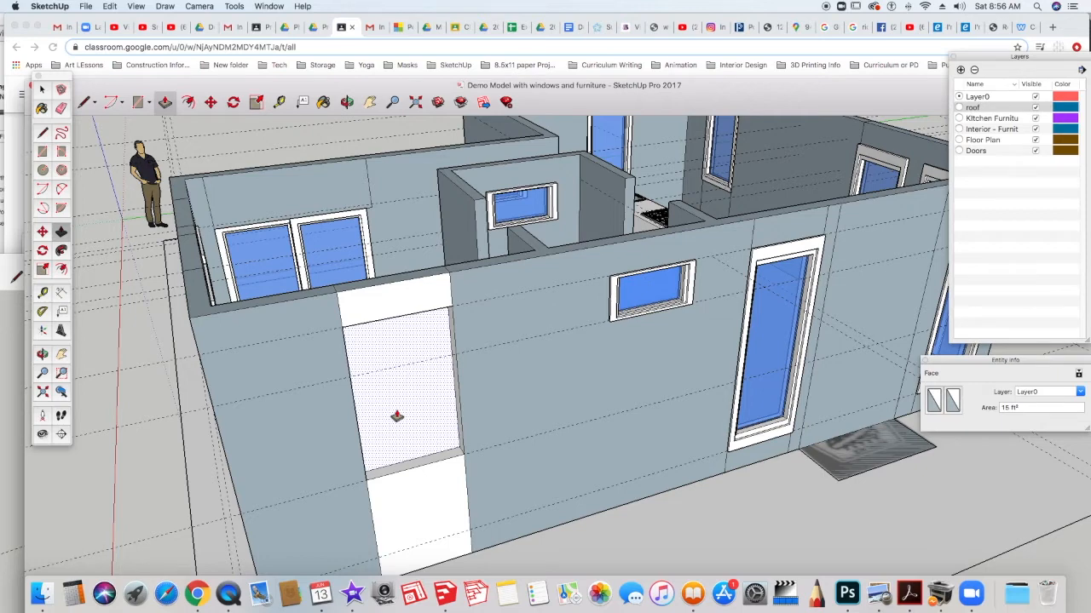
{"action": "left_click", "coordinate": [396, 416]}
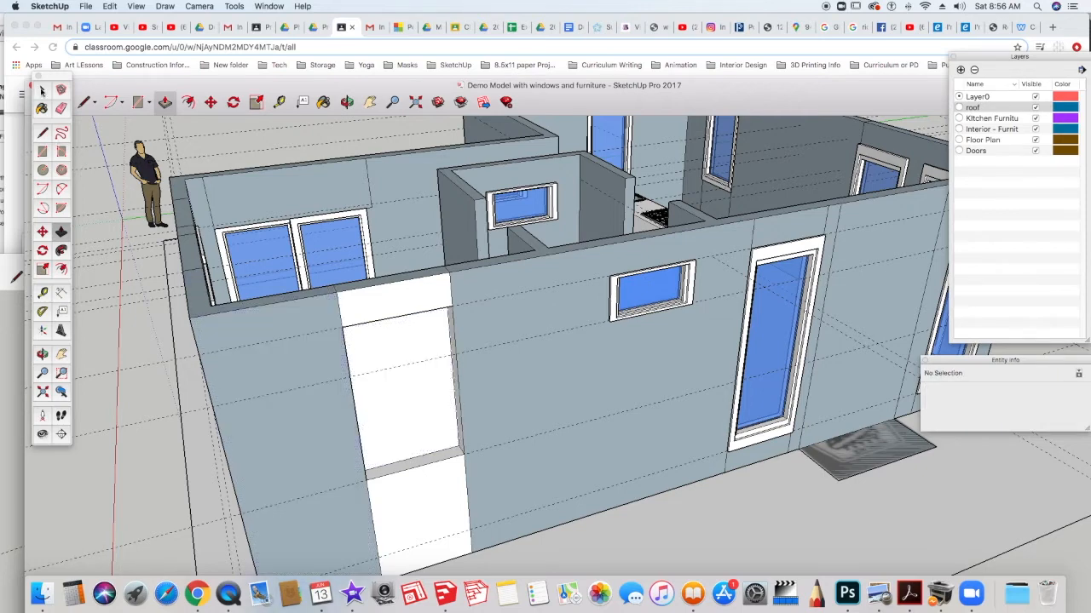
Delete the pushed-in face to leave an open window hole in the wall.
{"action": "left_click", "coordinate": [41, 90]}
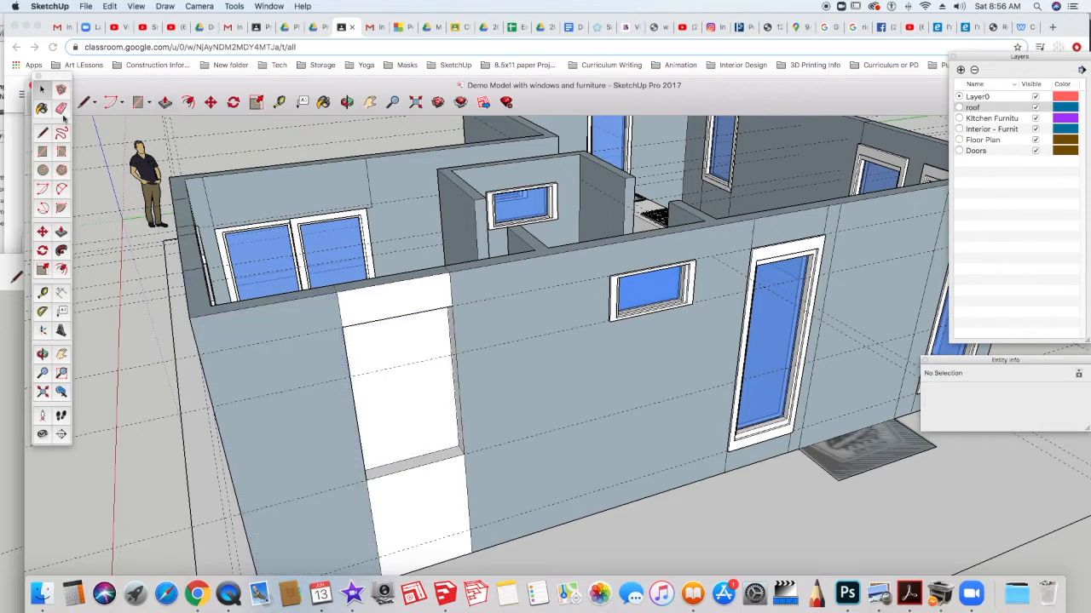
{"action": "left_click", "coordinate": [406, 425]}
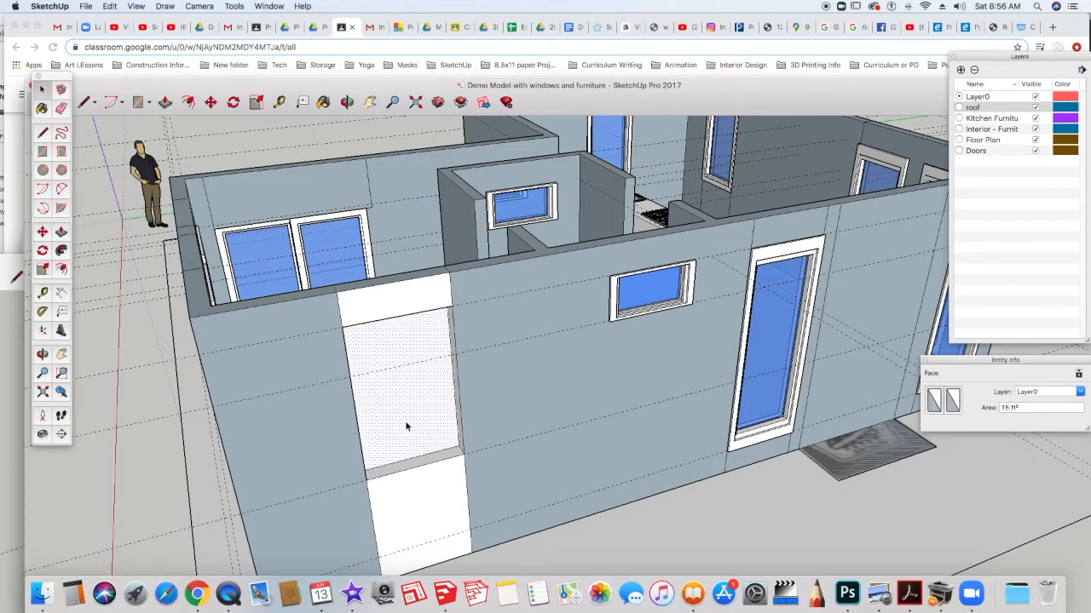
{"action": "key", "text": "Delete"}
Copy the mid-size window group standing outside the house to the base of the wall beside the new opening.
{"action": "middle_click_drag", "start_coordinate": [397, 513], "coordinate": [388, 461]}
{"action": "scroll", "coordinate": [389, 461], "scroll_direction": "down", "scroll_amount": 10}
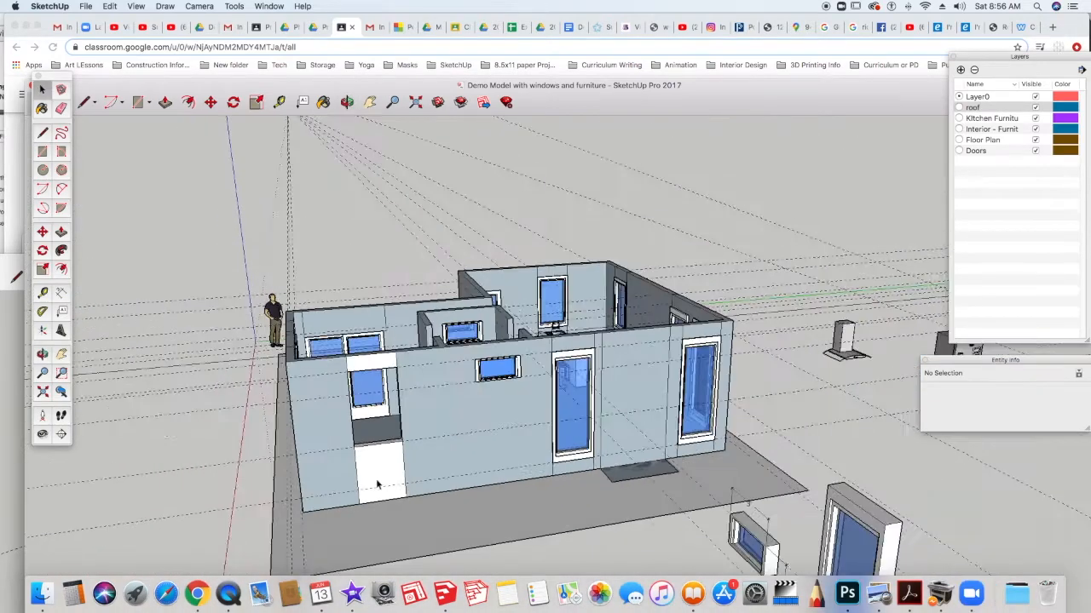
{"action": "middle_click_drag", "start_coordinate": [423, 515], "coordinate": [495, 446]}
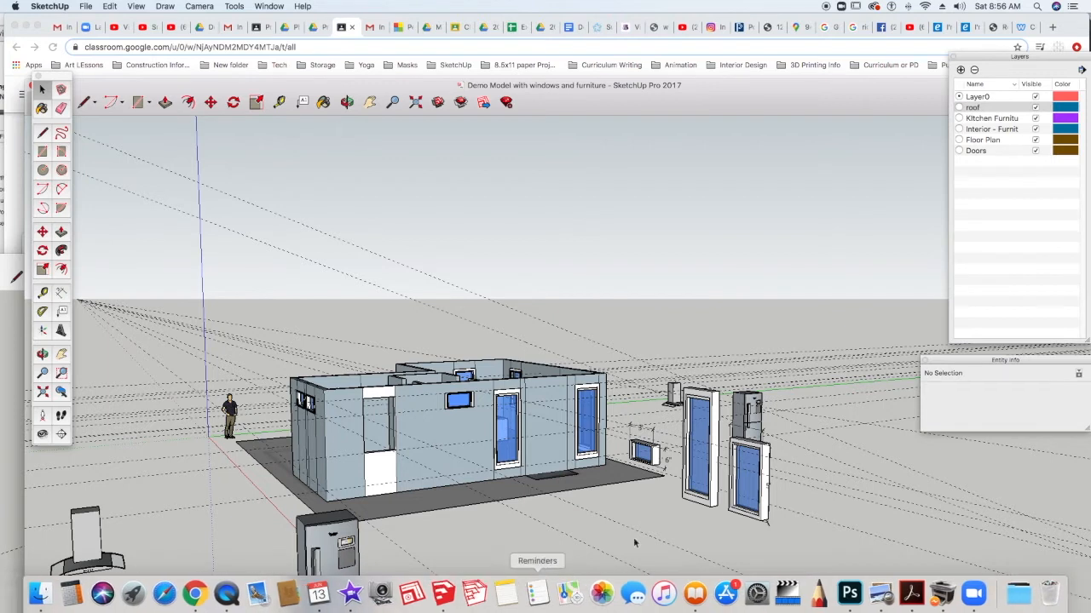
{"action": "left_click", "coordinate": [734, 513]}
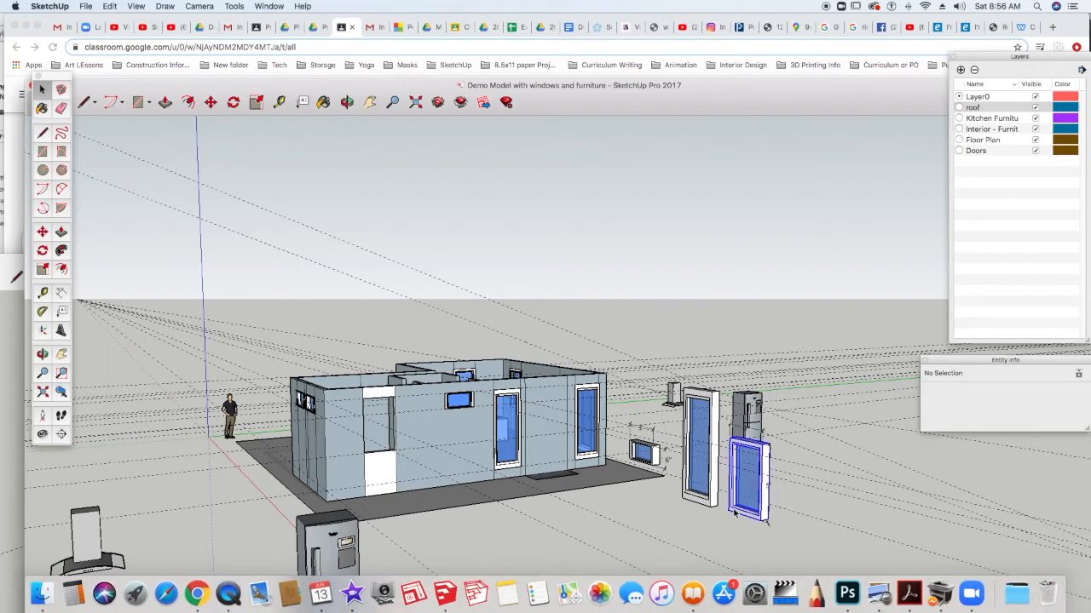
{"action": "key", "text": "m"}
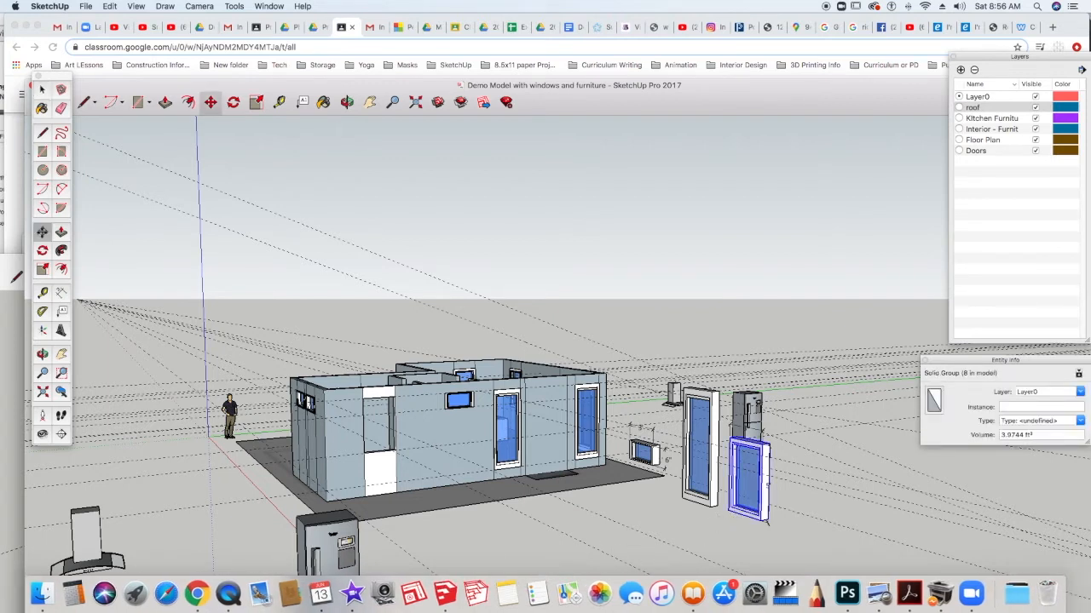
{"action": "left_click", "coordinate": [729, 514]}
{"action": "key", "text": "alt"}
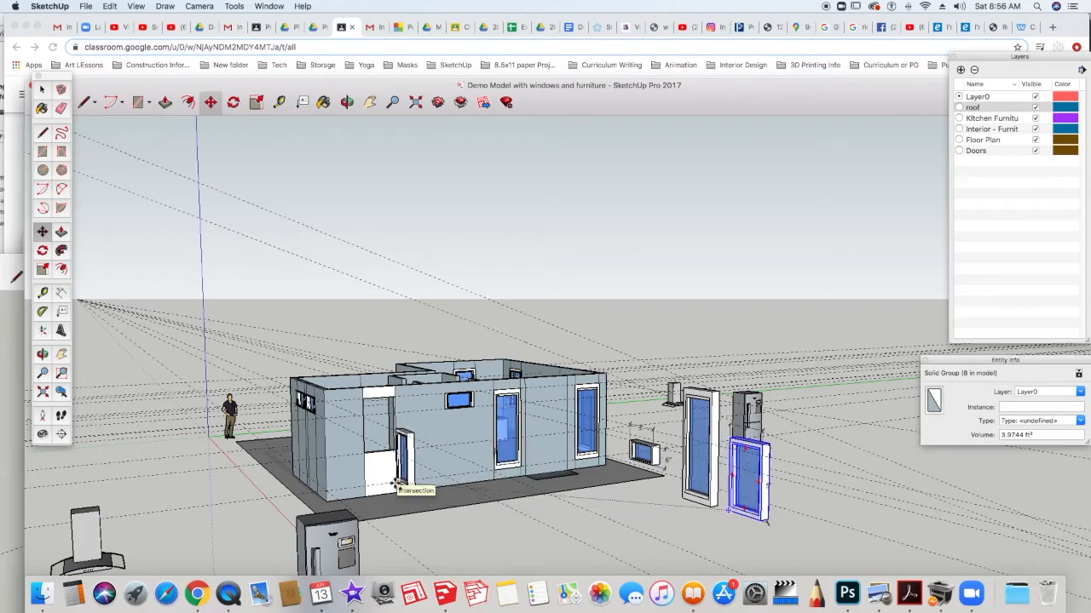
{"action": "left_click", "coordinate": [397, 484]}
Rotate the copied window 90 degrees so that it runs parallel to the wall.
{"action": "middle_click_drag", "start_coordinate": [448, 462], "coordinate": [504, 605]}
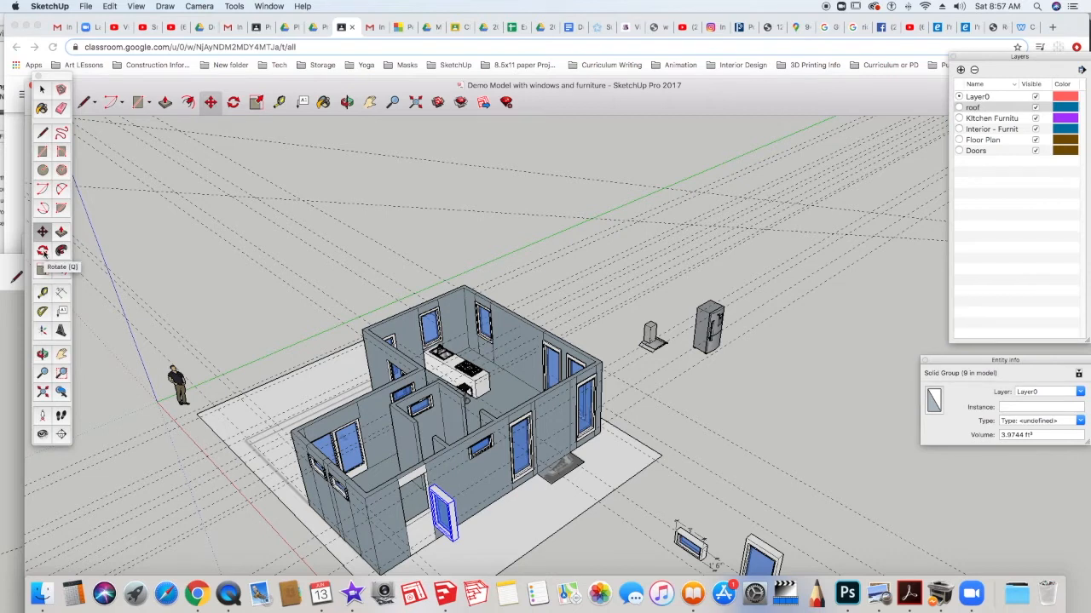
{"action": "left_click", "coordinate": [42, 250]}
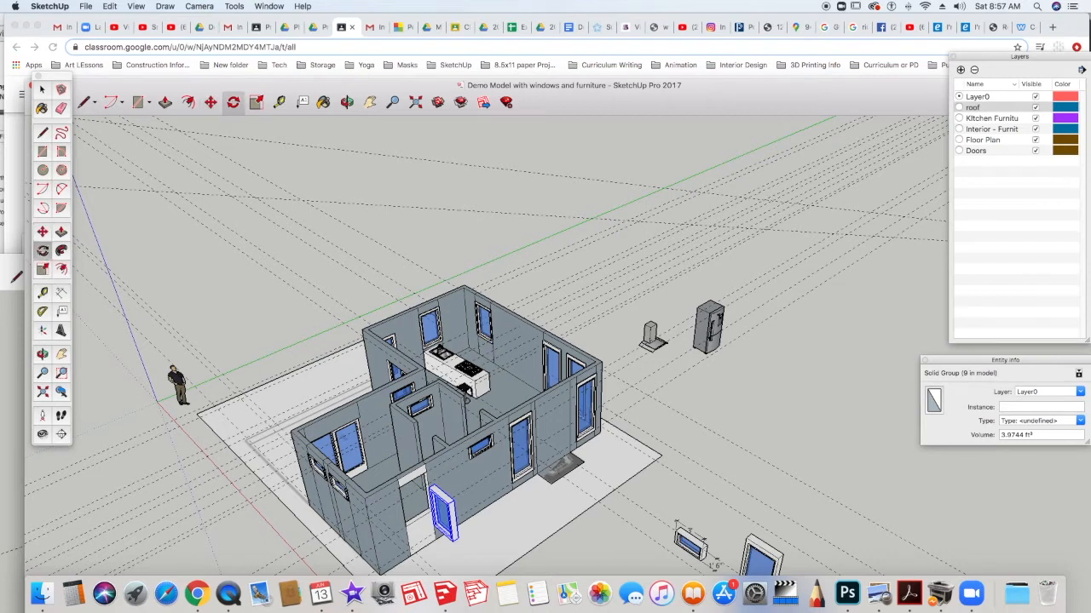
{"action": "left_click", "coordinate": [443, 494]}
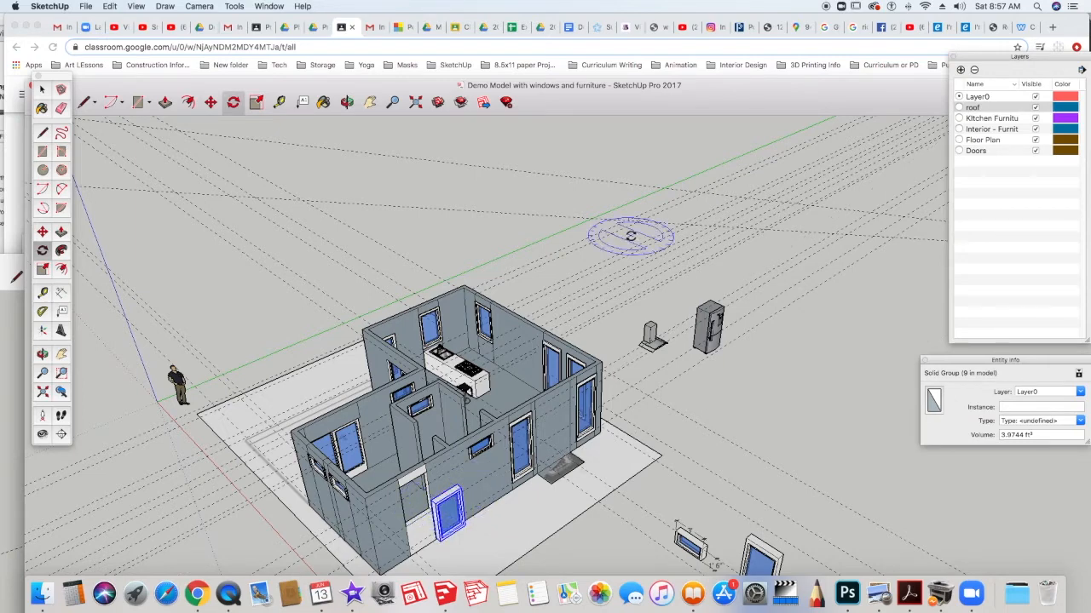
{"action": "mouse_move", "coordinate": [716, 90]}
{"action": "left_mouse_down"}
{"action": "mouse_move", "coordinate": [692, 52]}
{"action": "mouse_move", "coordinate": [709, 38]}
{"action": "left_mouse_up"}
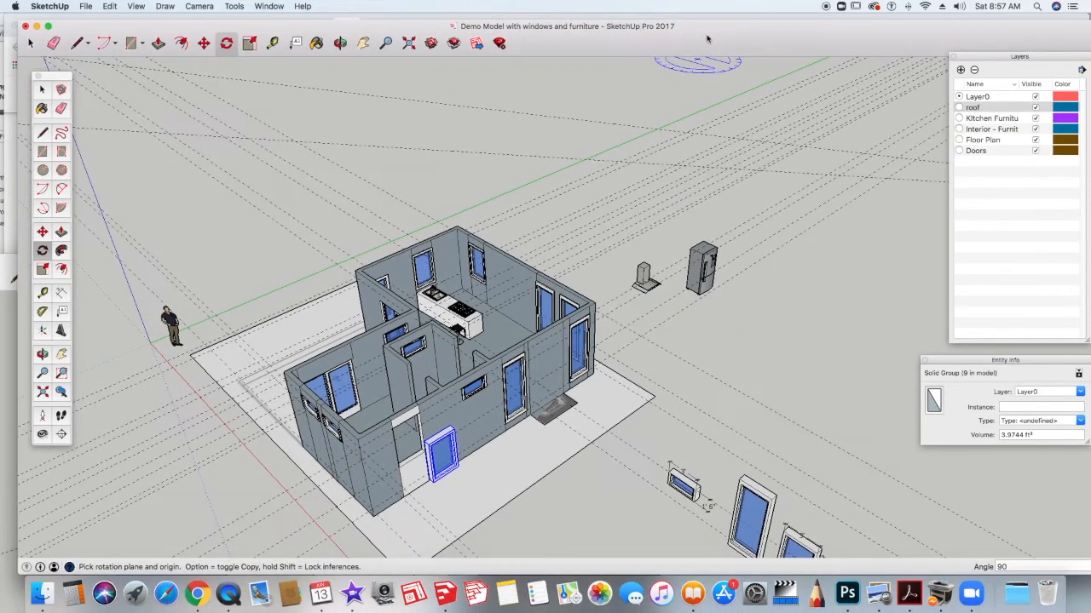
Move the window copy by its lower outer corner onto the lower corner of the wall opening.
{"action": "left_click", "coordinate": [41, 90]}
{"action": "scroll", "coordinate": [424, 484], "scroll_direction": "up", "scroll_amount": 5}
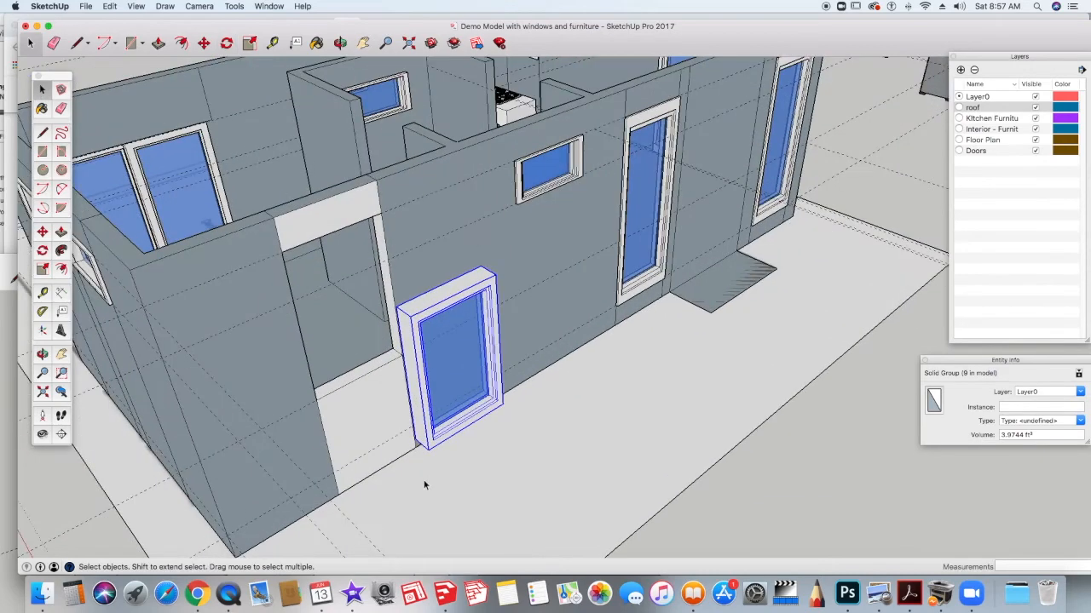
{"action": "left_click", "coordinate": [42, 232]}
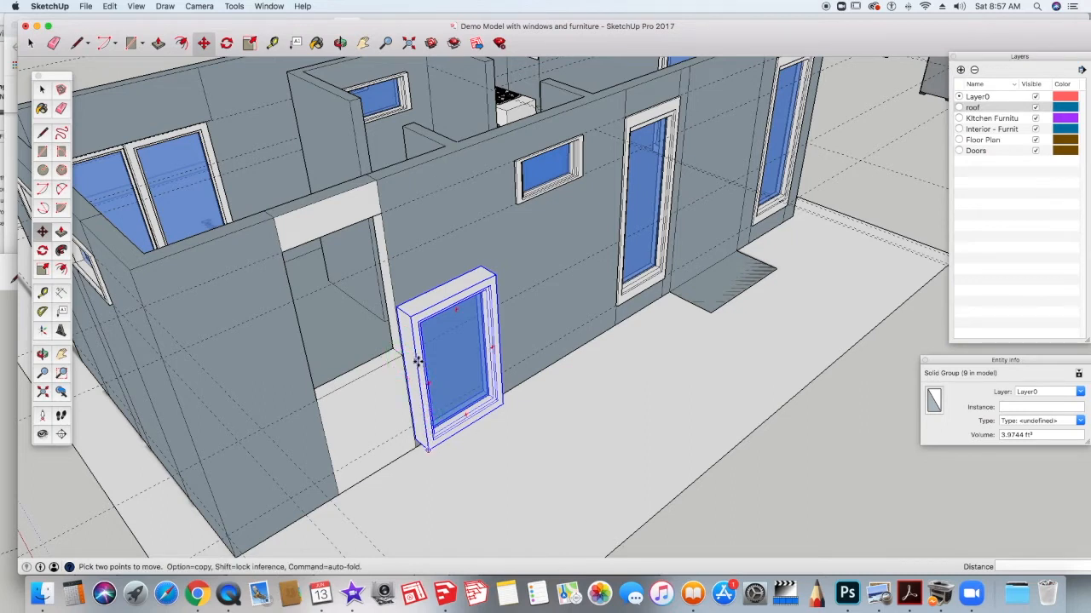
{"action": "left_click", "coordinate": [427, 450]}
{"action": "left_click", "coordinate": [317, 401]}
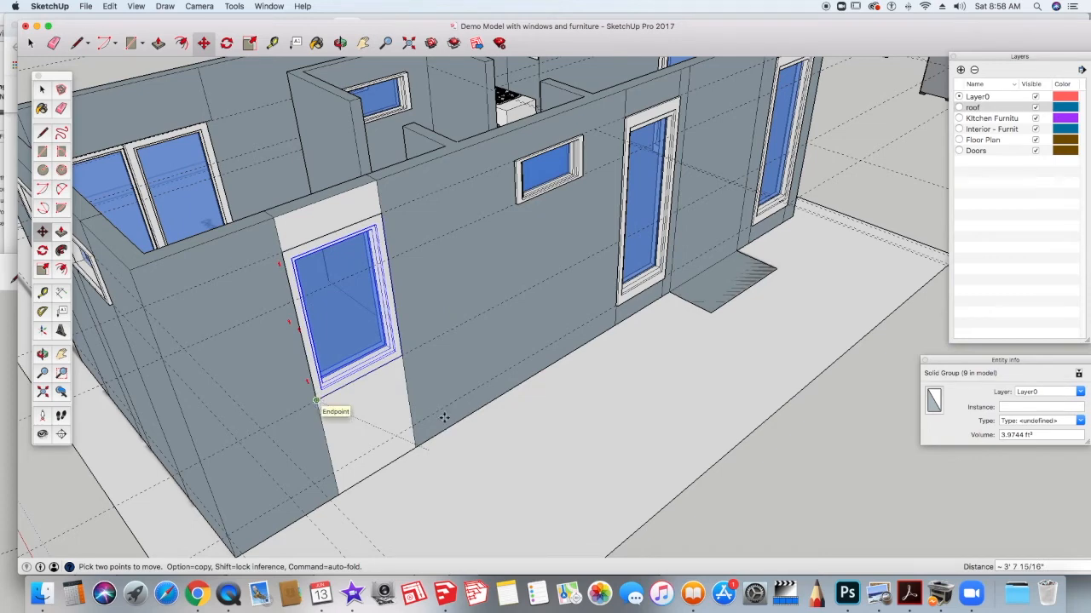
Move the fitted window outward by a distance of 1 so its frame projects from the wall's exterior face.
{"action": "middle_click_drag", "start_coordinate": [419, 358], "coordinate": [330, 184]}
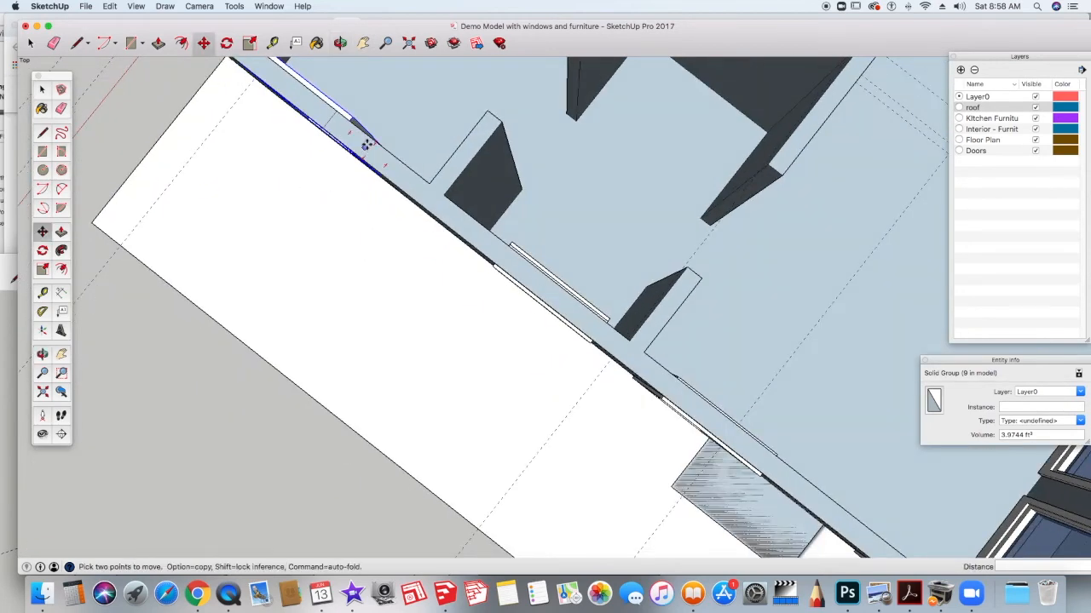
{"action": "scroll", "coordinate": [366, 145], "scroll_direction": "up", "scroll_amount": 3}
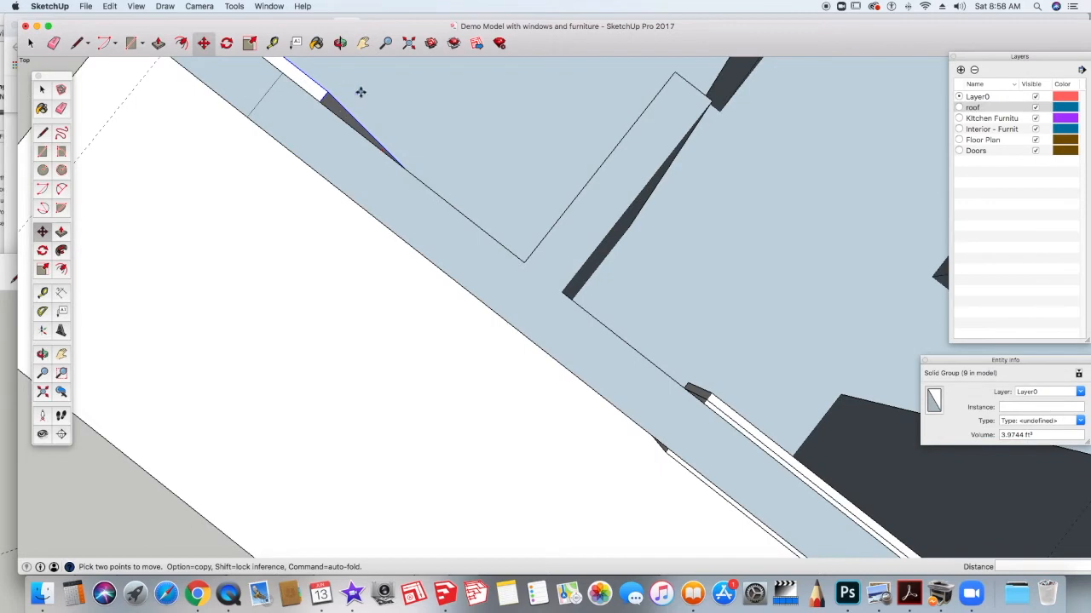
{"action": "scroll", "coordinate": [359, 97], "scroll_direction": "up", "scroll_amount": 3}
{"action": "middle_click_drag", "start_coordinate": [360, 94], "coordinate": [353, 264]}
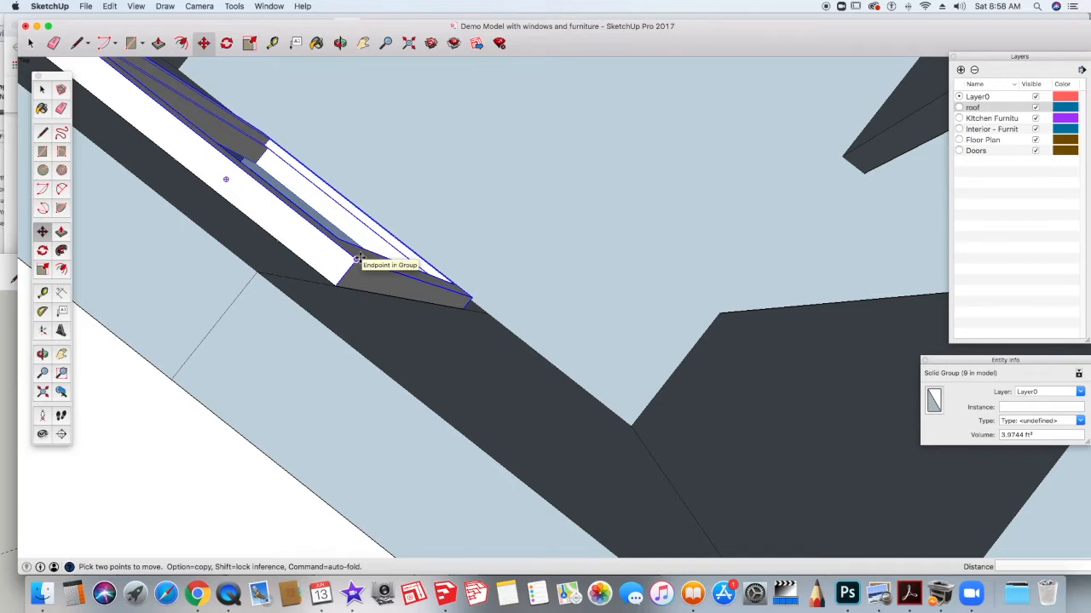
{"action": "left_click", "coordinate": [359, 259]}
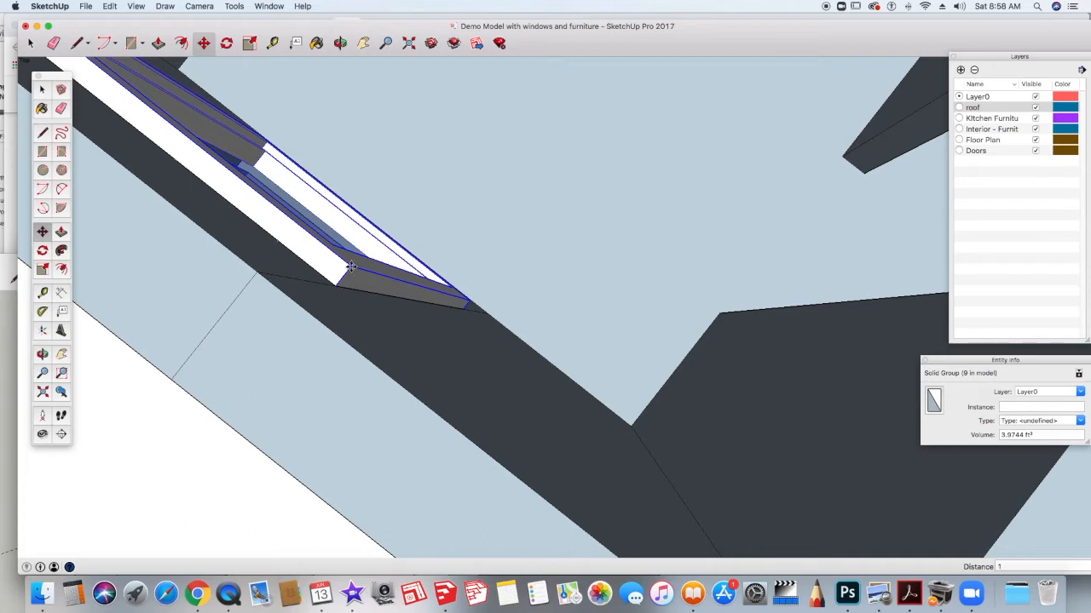
{"action": "key", "text": "o"}
{"action": "left_click_drag", "start_coordinate": [141, 486], "coordinate": [329, 366]}
{"action": "key", "text": "m"}
{"action": "scroll", "coordinate": [329, 366], "scroll_direction": "down", "scroll_amount": 3}
{"action": "left_click", "coordinate": [41, 90]}
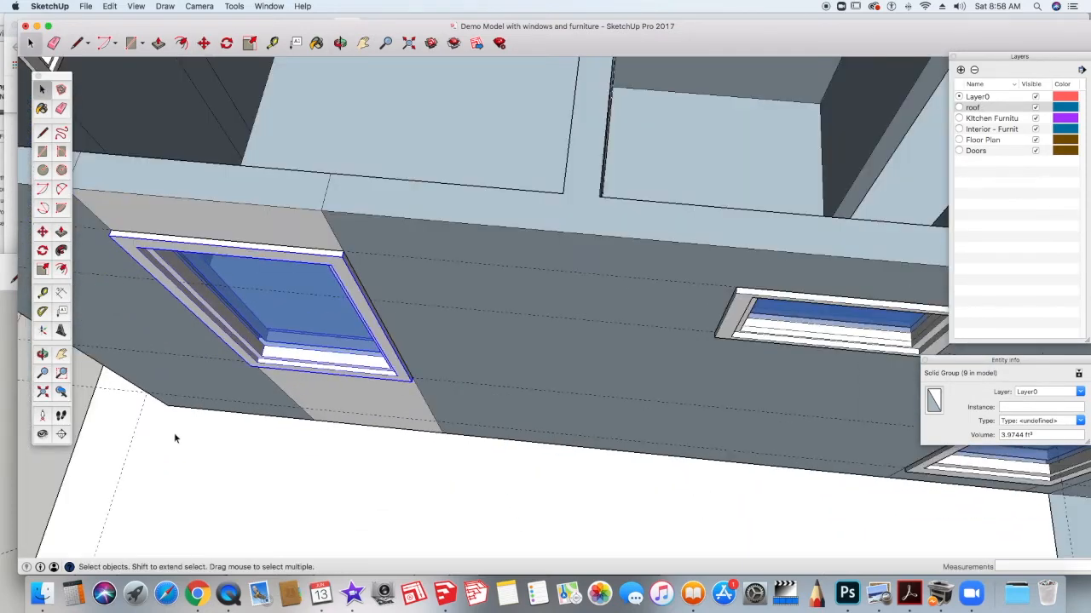
Reverse the white wall faces above and below the new window to match the surrounding wall.
{"action": "left_click", "coordinate": [294, 495]}
{"action": "middle_click_drag", "start_coordinate": [295, 497], "coordinate": [335, 422]}
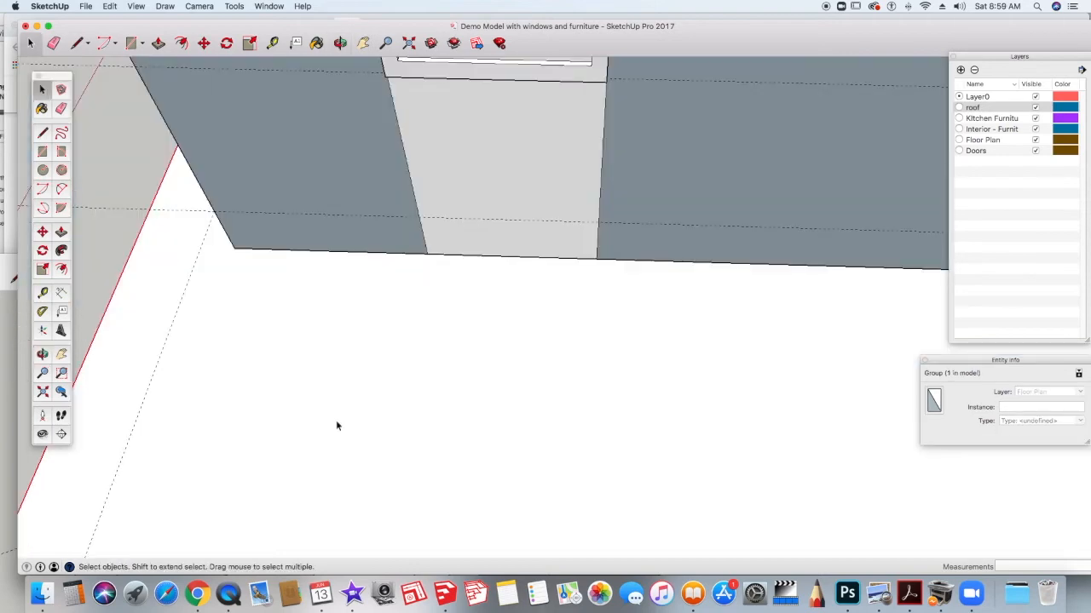
{"action": "scroll", "coordinate": [330, 434], "scroll_direction": "down", "scroll_amount": 4}
{"action": "left_click", "coordinate": [331, 435]}
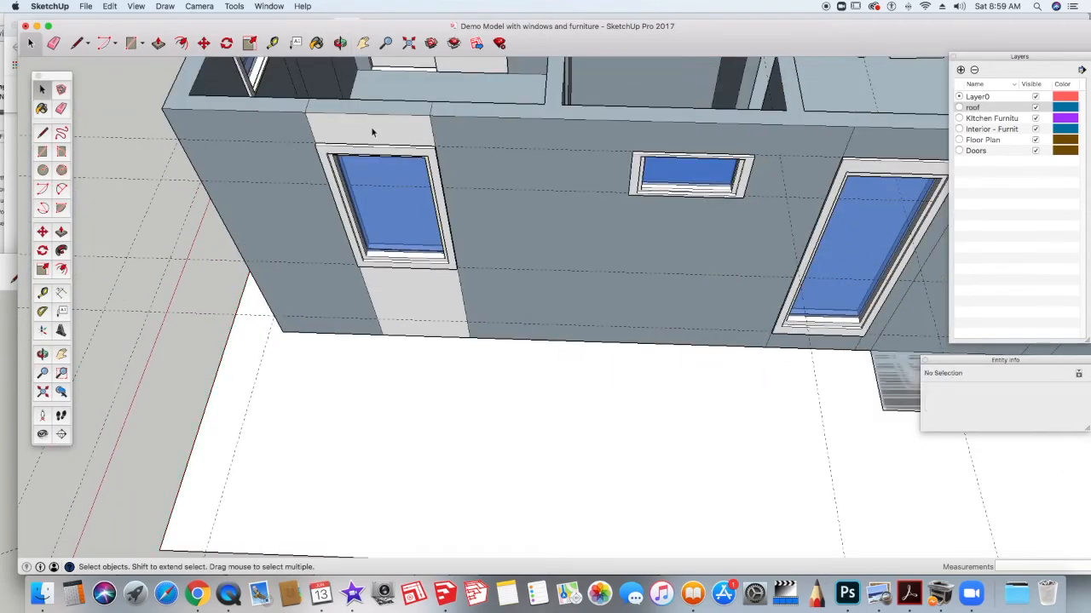
{"action": "left_click", "coordinate": [366, 132]}
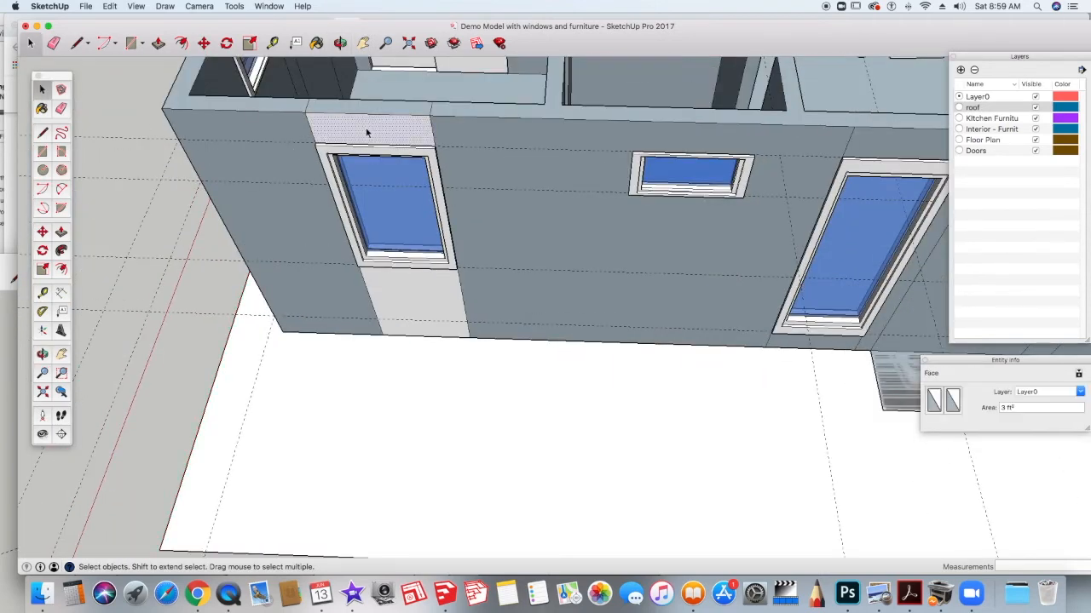
{"action": "right_click", "coordinate": [366, 132]}
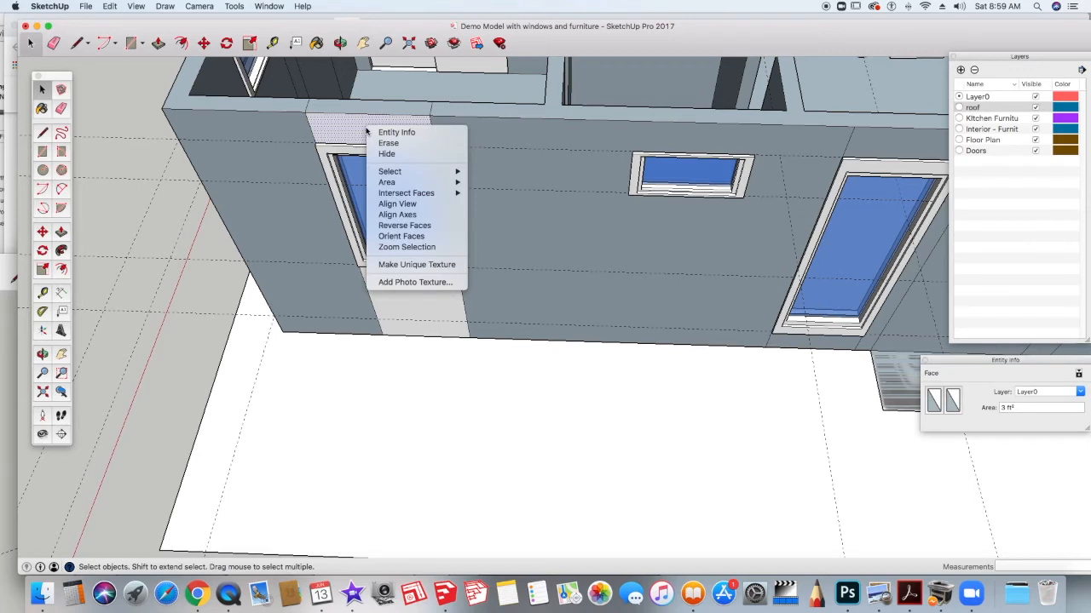
{"action": "left_click", "coordinate": [429, 226]}
{"action": "left_click", "coordinate": [416, 297]}
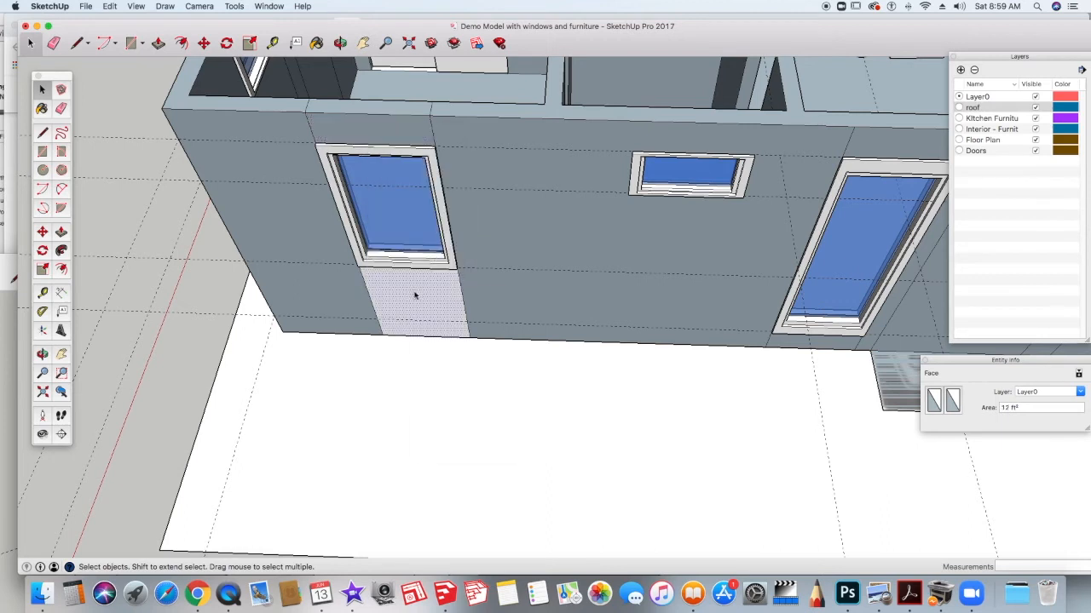
{"action": "right_click", "coordinate": [416, 296]}
{"action": "left_click", "coordinate": [457, 391]}
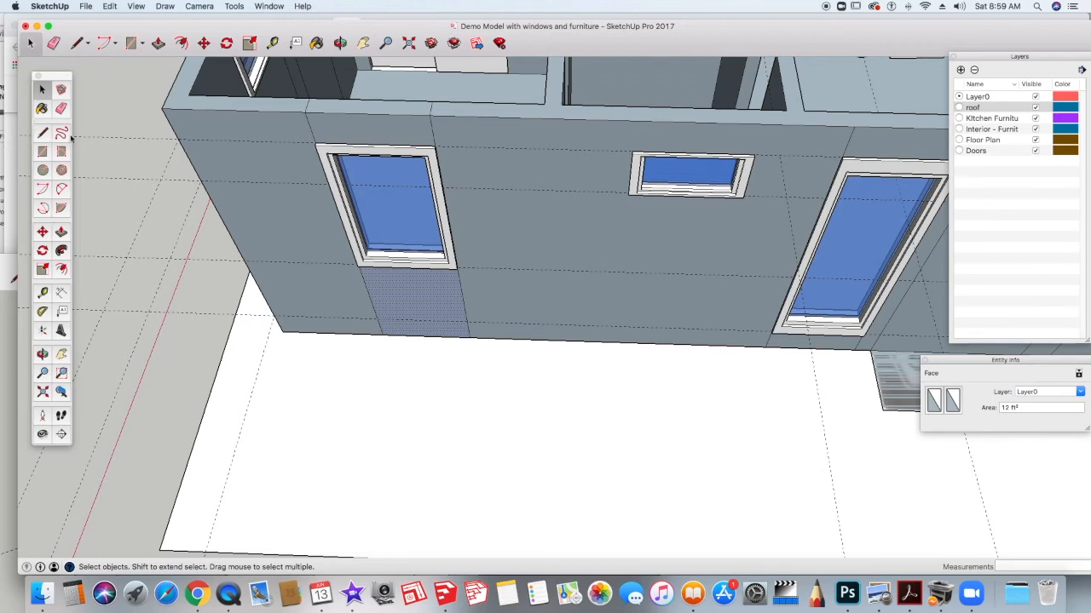
Erase the leftover vertical edges above and below the window and the matching seam lines on top of the wall.
{"action": "left_click", "coordinate": [61, 108]}
{"action": "left_click", "coordinate": [313, 107]}
{"action": "left_click", "coordinate": [426, 110]}
{"action": "left_click_drag", "start_coordinate": [447, 127], "coordinate": [425, 128]}
{"action": "left_click_drag", "start_coordinate": [341, 129], "coordinate": [299, 132]}
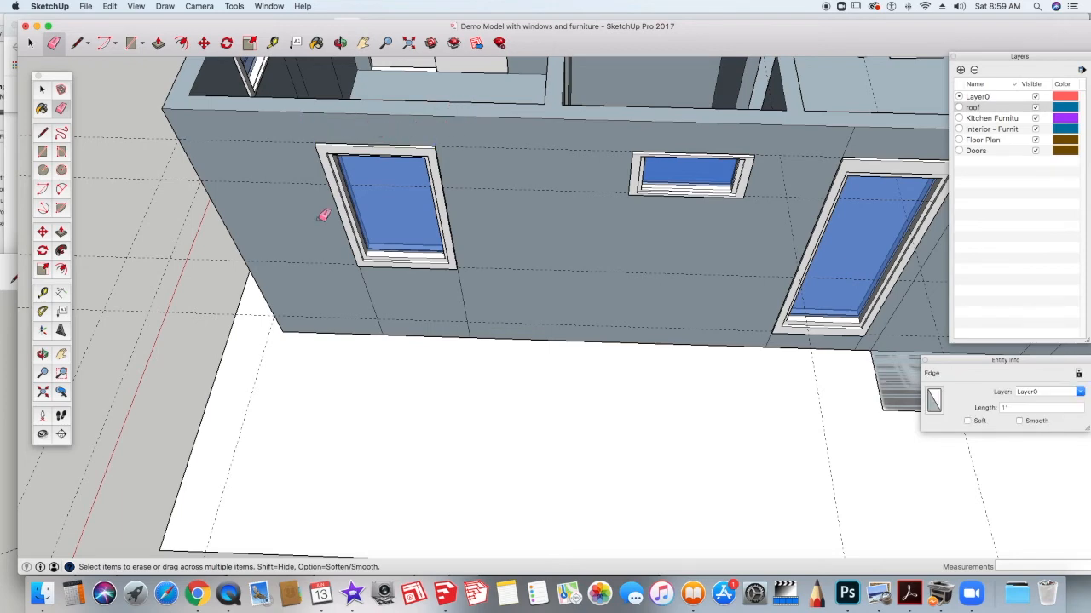
Erase the horizontal guide lines that cross the wall with the new window.
{"action": "scroll", "coordinate": [418, 284], "scroll_direction": "down", "scroll_amount": 3}
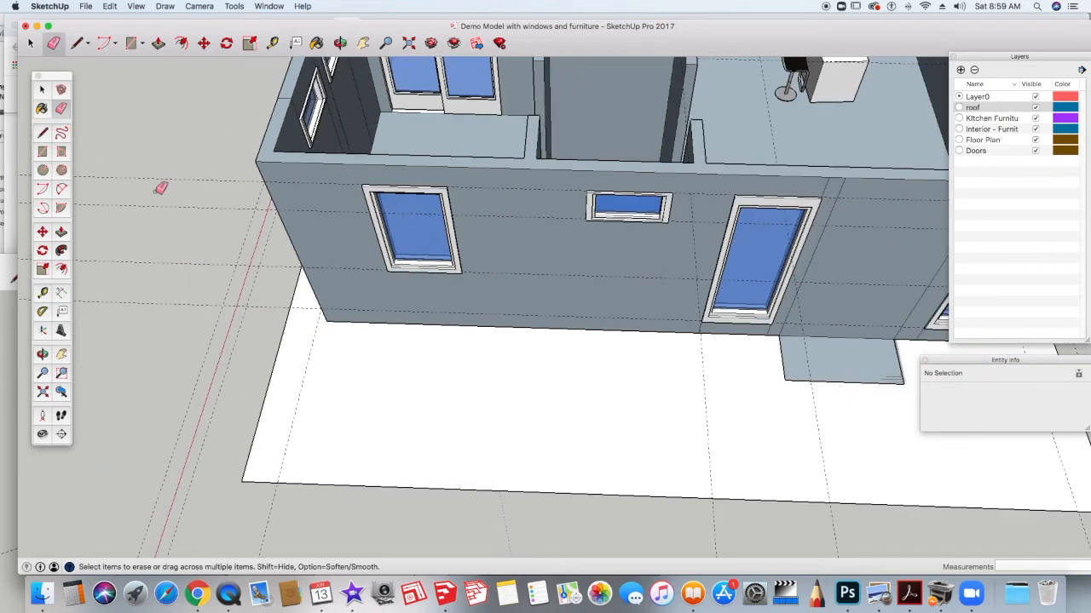
{"action": "left_click_drag", "start_coordinate": [187, 165], "coordinate": [199, 304]}
Hide all guide lines in the model view.
{"action": "left_click", "coordinate": [136, 7]}
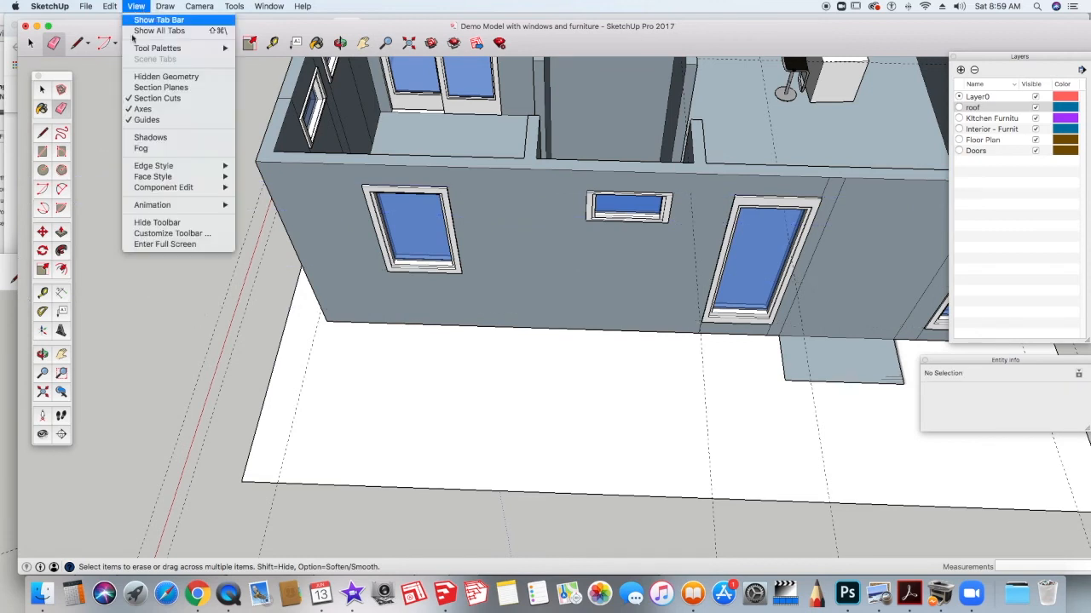
{"action": "left_click", "coordinate": [152, 121]}
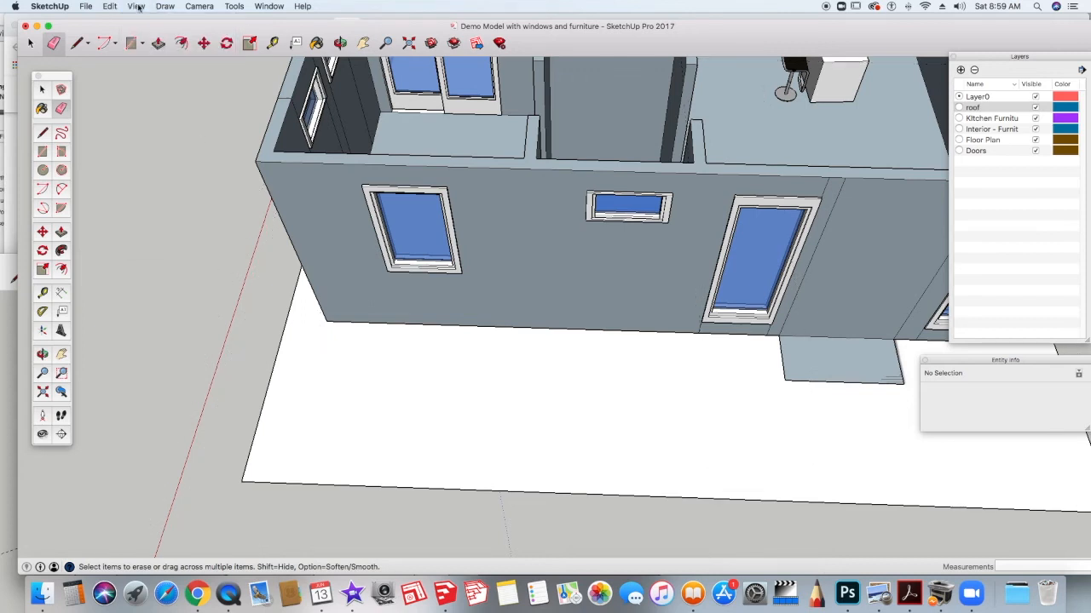
Place a horizontal guide about 3' 11 3/8" below the top edge of the exterior wall with the Tape Measure tool.
{"action": "left_click", "coordinate": [42, 293]}
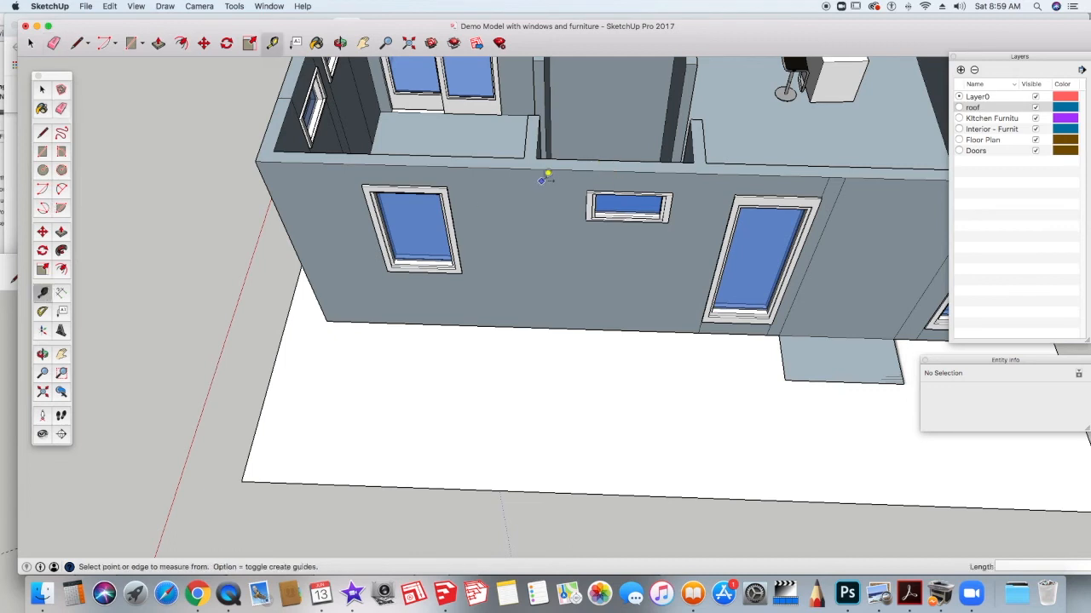
{"action": "left_click", "coordinate": [540, 168]}
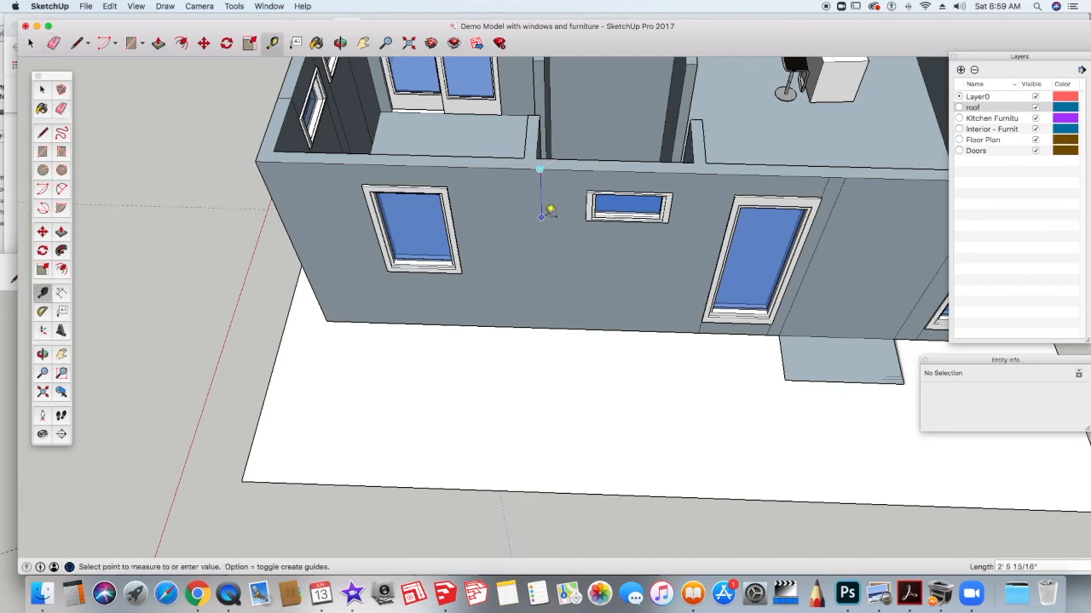
{"action": "left_click", "coordinate": [546, 239]}
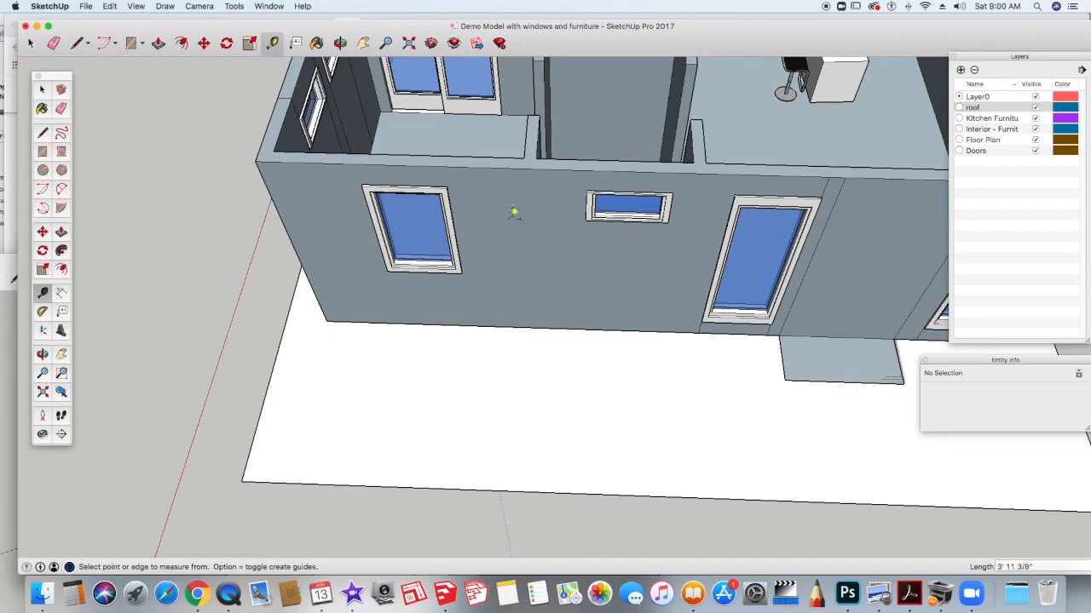
Turn the display of guide lines back on.
{"action": "left_click", "coordinate": [134, 5]}
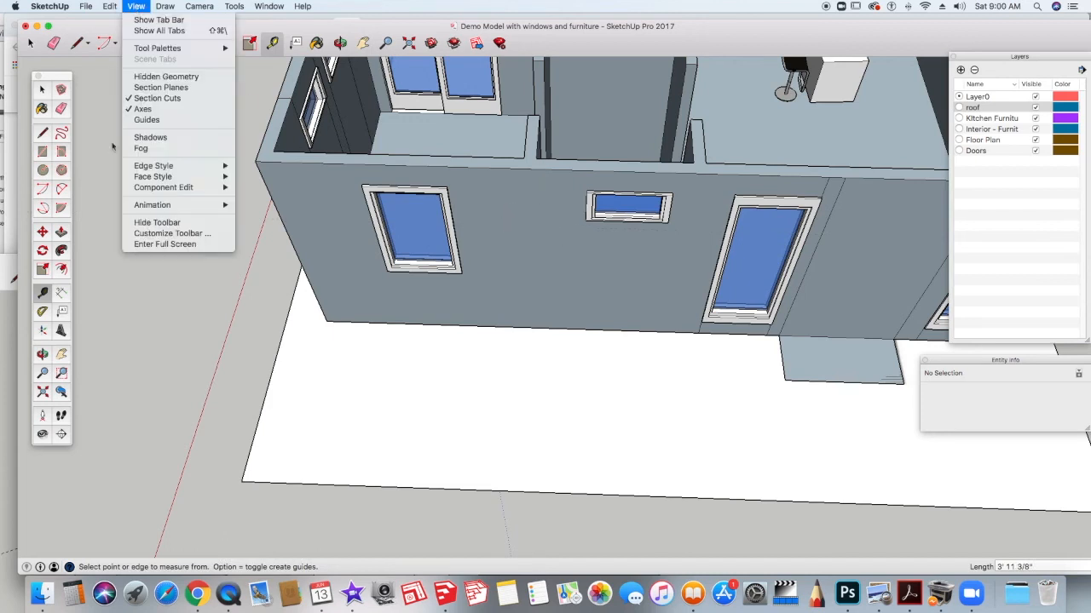
{"action": "left_click", "coordinate": [147, 120]}
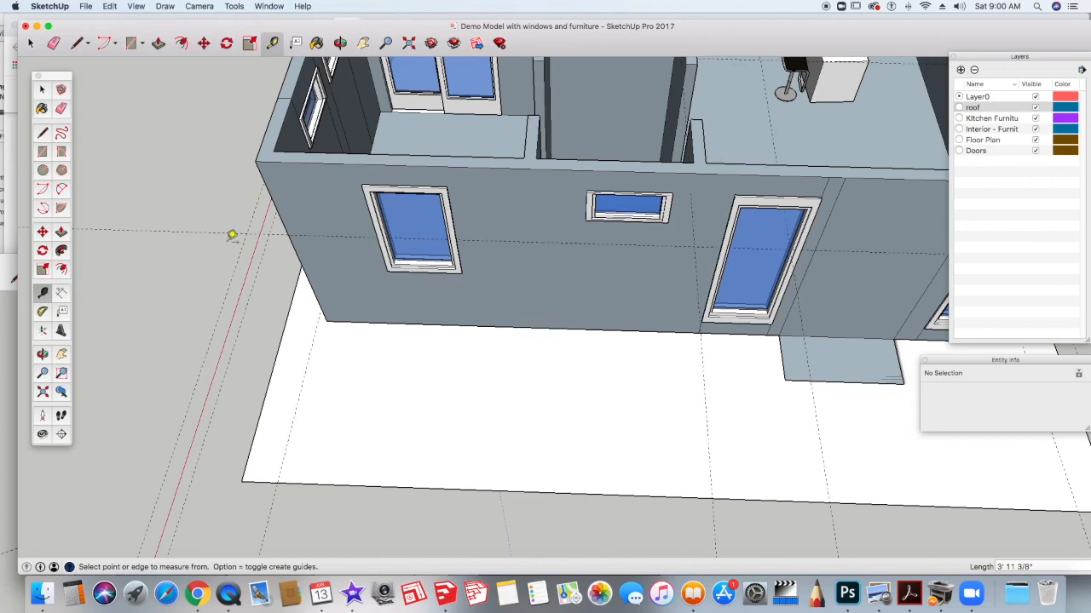
{"action": "left_click", "coordinate": [111, 7]}
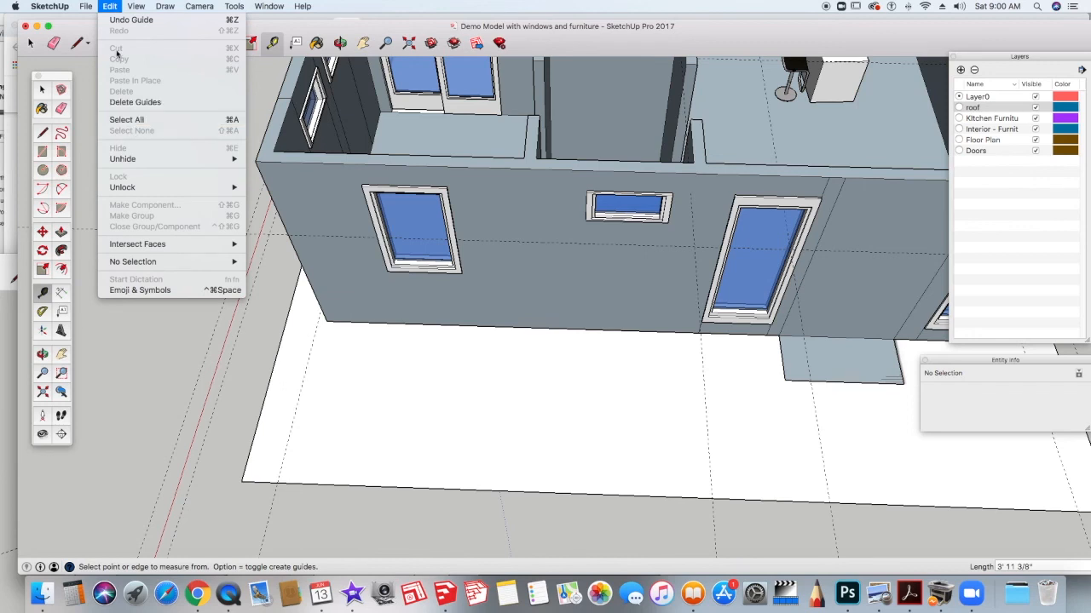
{"action": "left_click", "coordinate": [112, 7]}
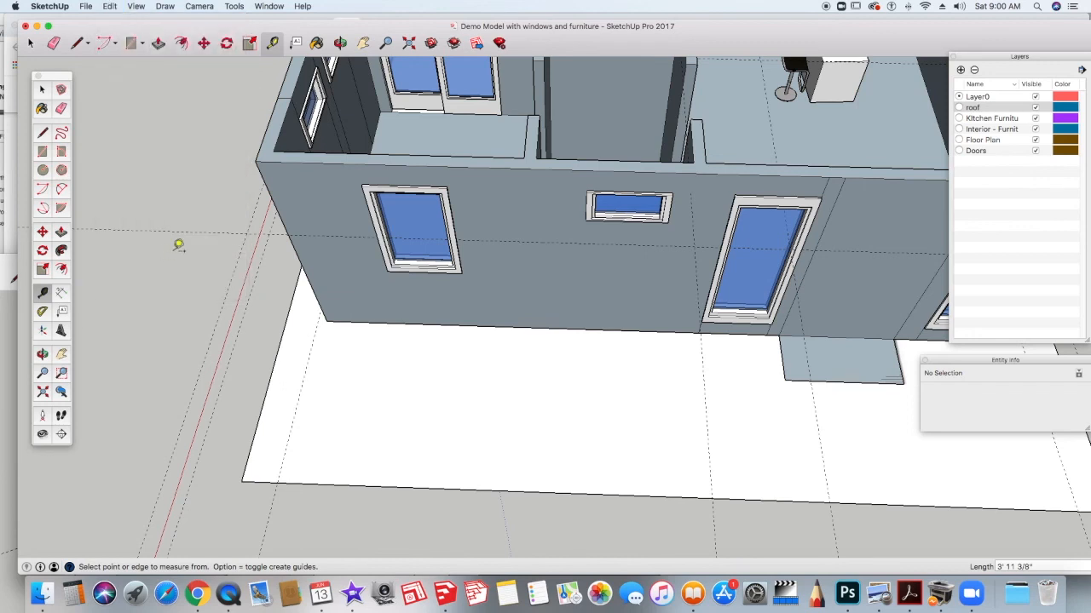